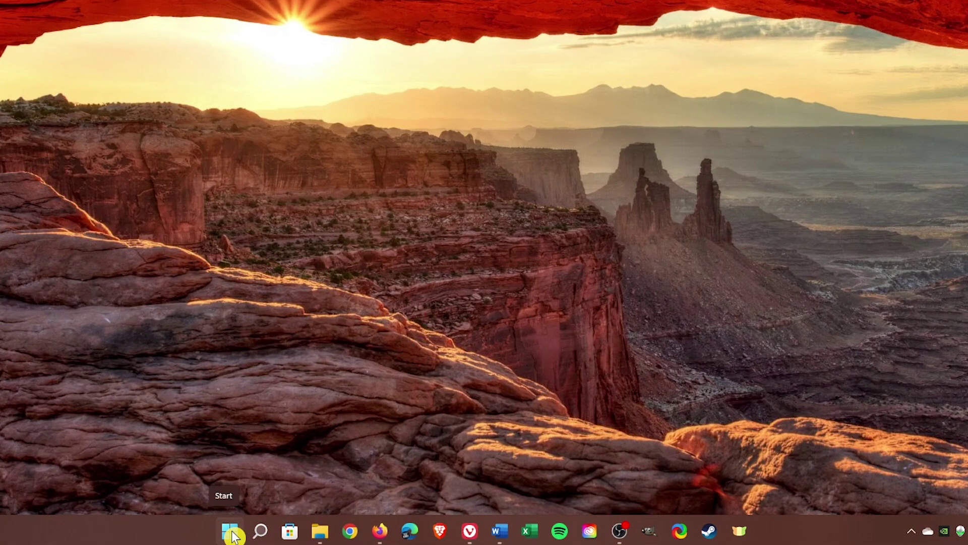
Step: Open Task Manager in its detailed view on the Startup tab
{"action": "right_click", "coordinate": [233, 534]}
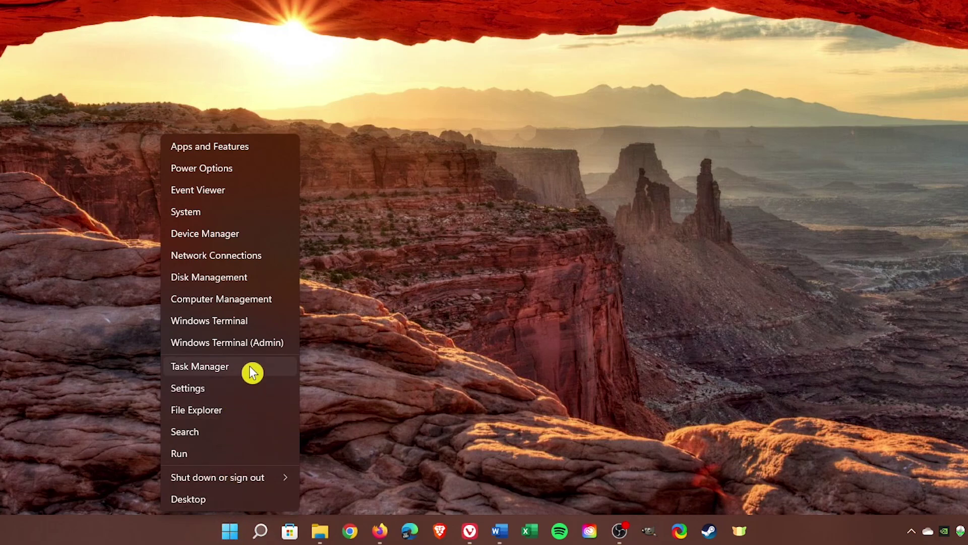
{"action": "left_click", "coordinate": [250, 368]}
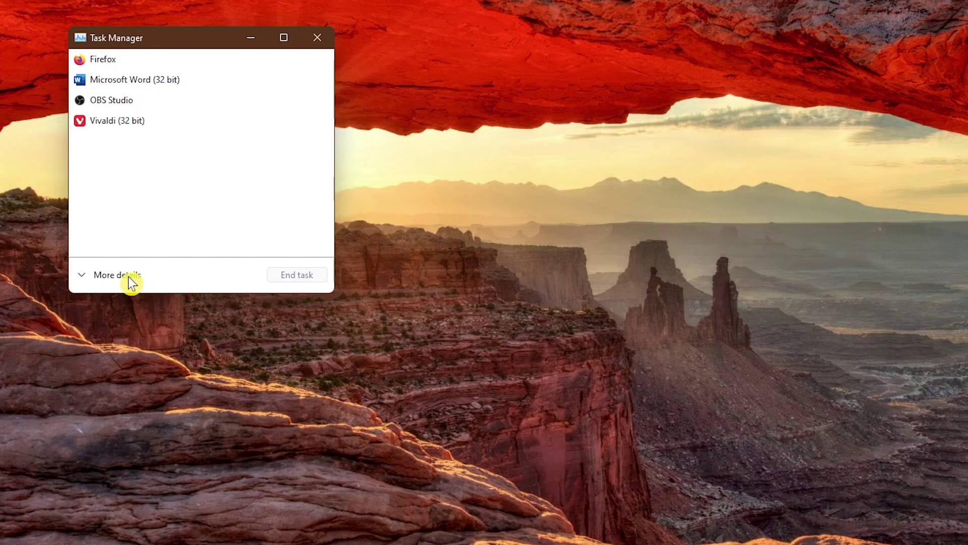
{"action": "left_click", "coordinate": [129, 277]}
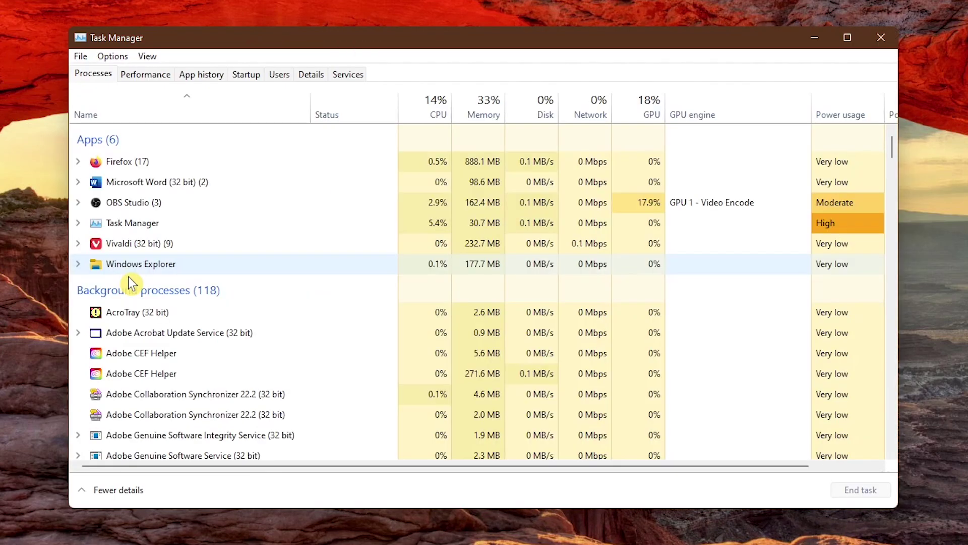
{"action": "left_click", "coordinate": [254, 75]}
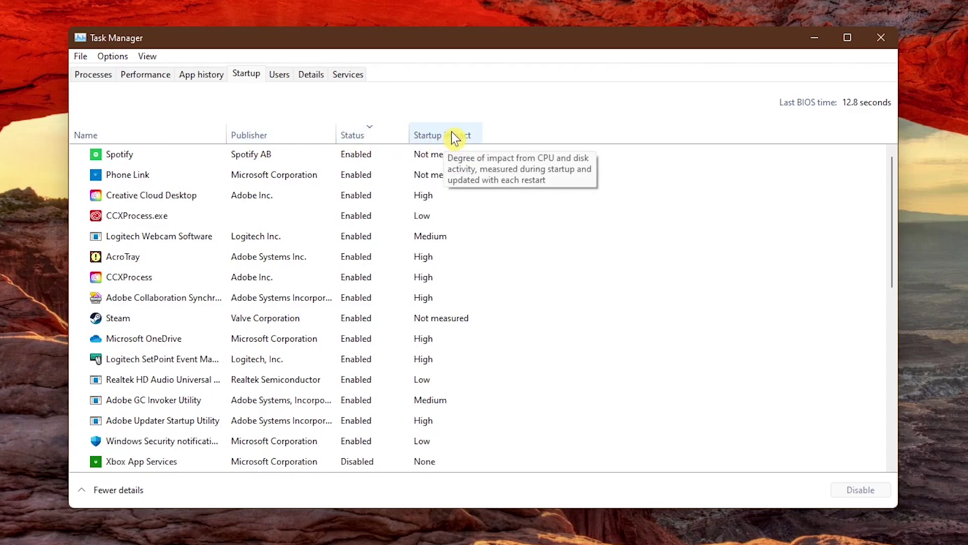
Step: Disable Spotify and Steam at startup and search the Realtek HD Audio entry online
{"action": "left_click", "coordinate": [414, 154]}
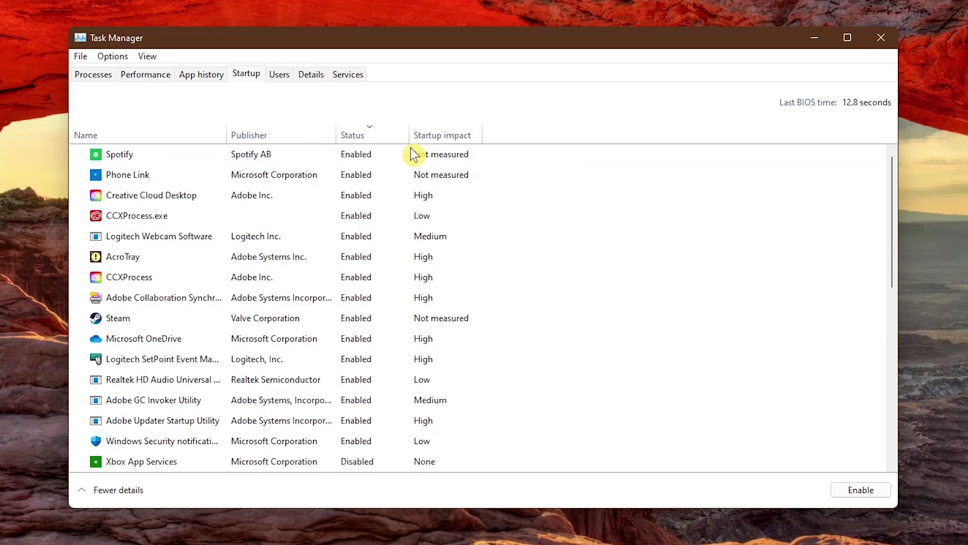
{"action": "left_click", "coordinate": [159, 153]}
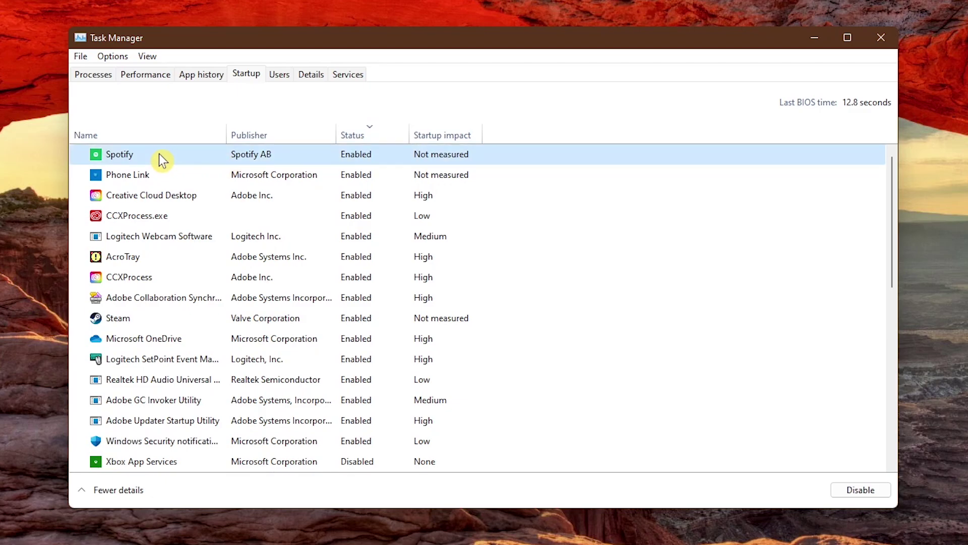
{"action": "left_click", "coordinate": [880, 491]}
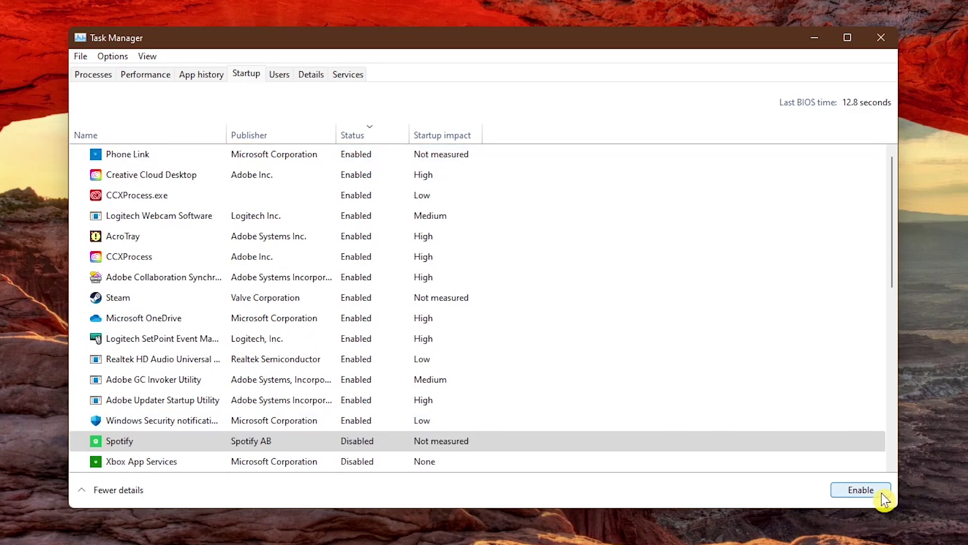
{"action": "left_click", "coordinate": [166, 299]}
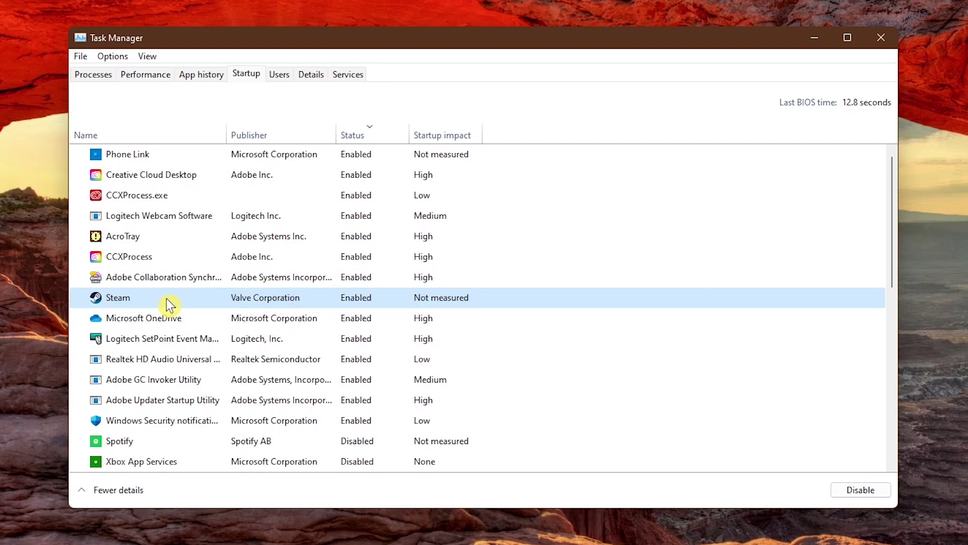
{"action": "left_click", "coordinate": [860, 490]}
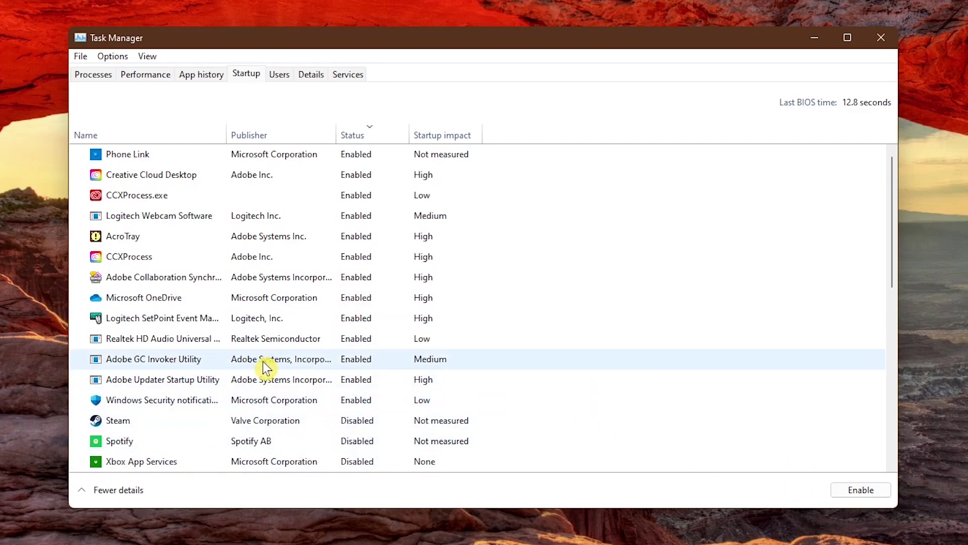
{"action": "right_click", "coordinate": [158, 341]}
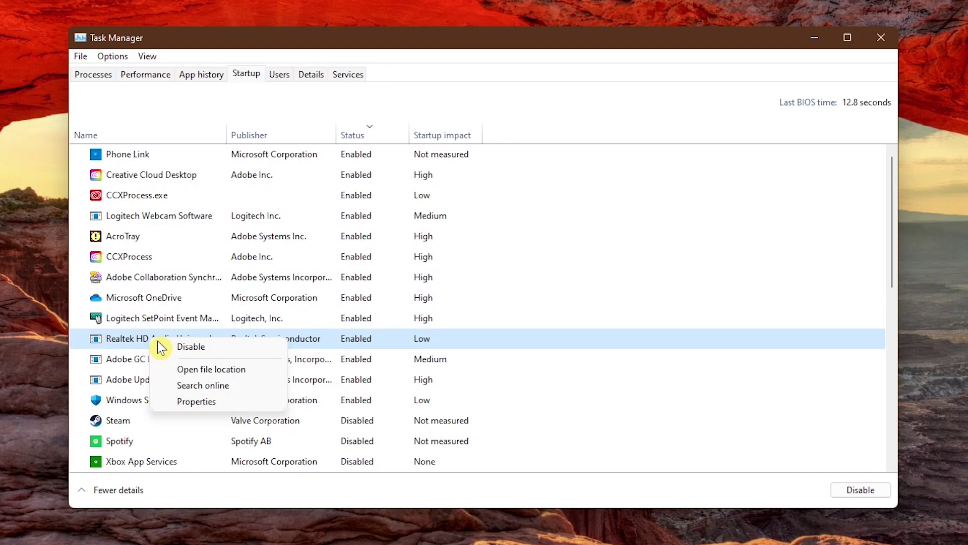
{"action": "left_click", "coordinate": [205, 391]}
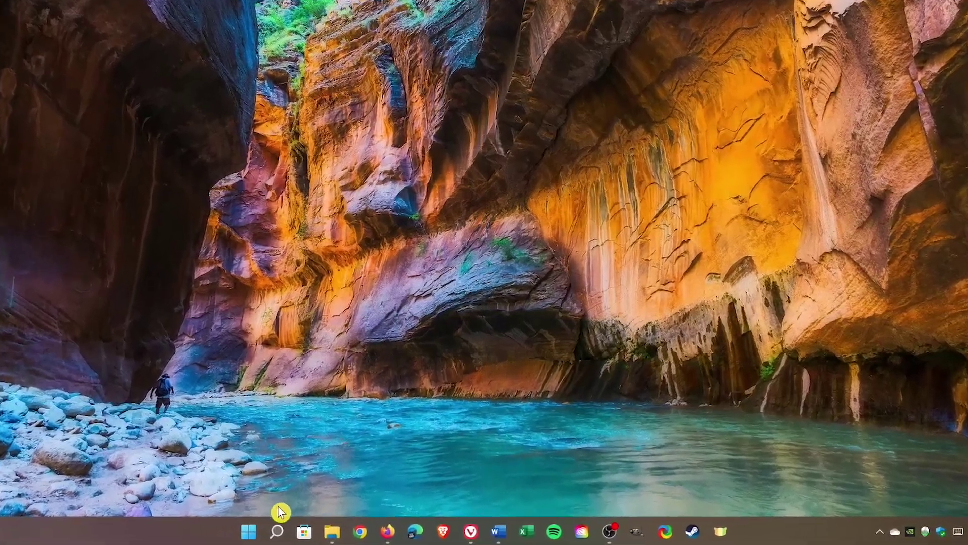
Step: Search 'control', open Control Panel in Large icons view, and go to Power Options
{"action": "left_click", "coordinate": [278, 531]}
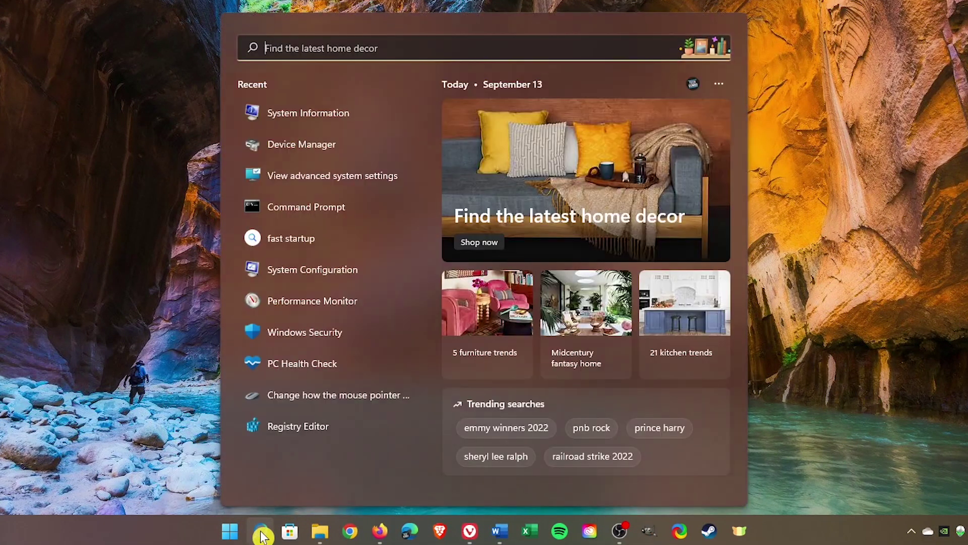
{"action": "type", "text": "control"}
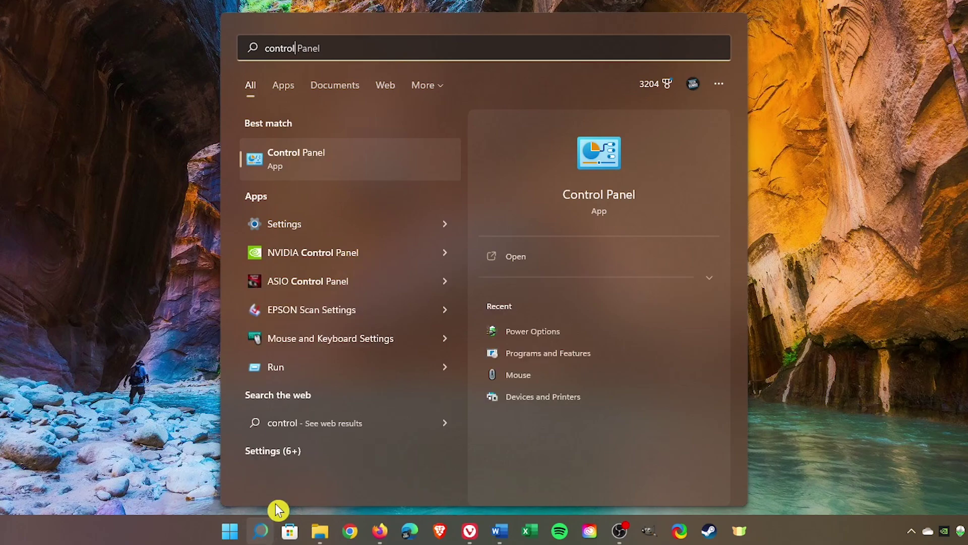
{"action": "left_click", "coordinate": [354, 167]}
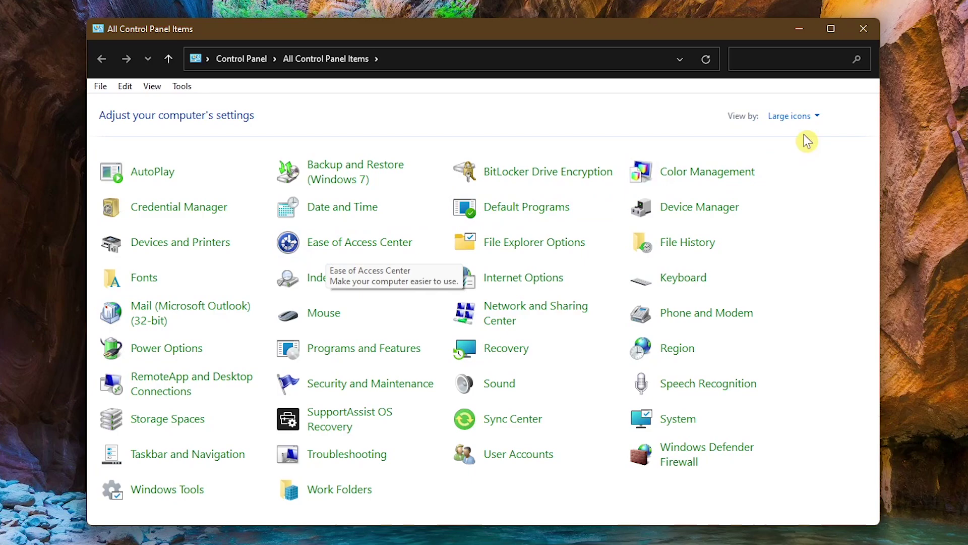
{"action": "left_click", "coordinate": [807, 122]}
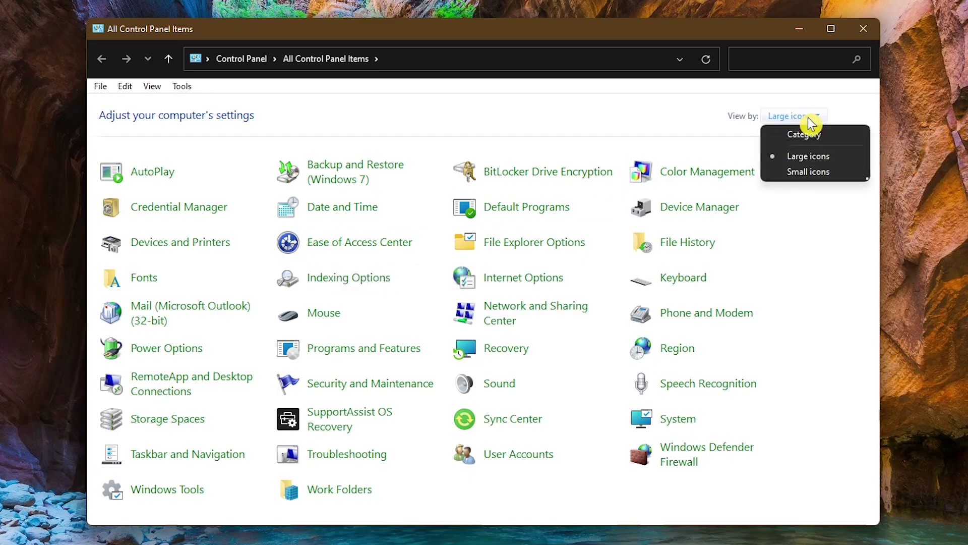
{"action": "left_click", "coordinate": [818, 159]}
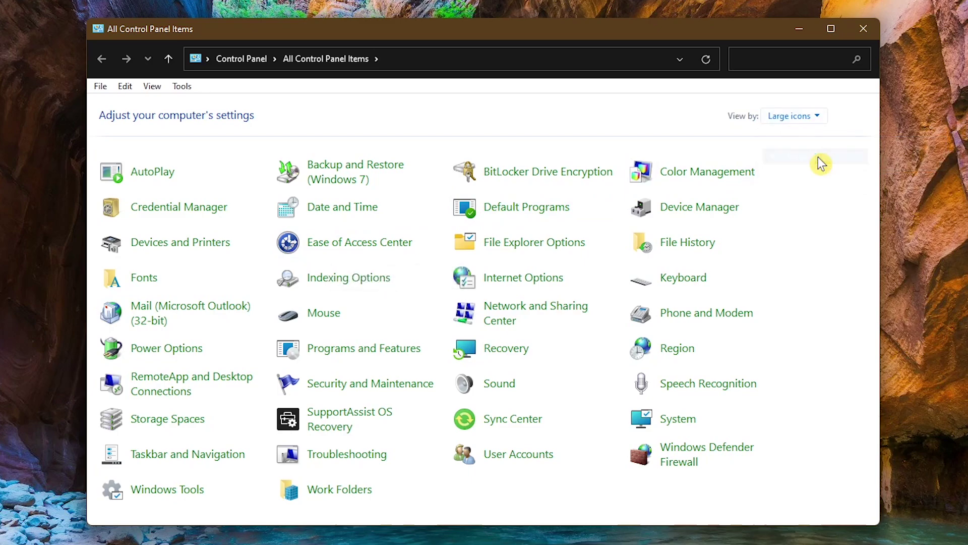
{"action": "left_click", "coordinate": [198, 349]}
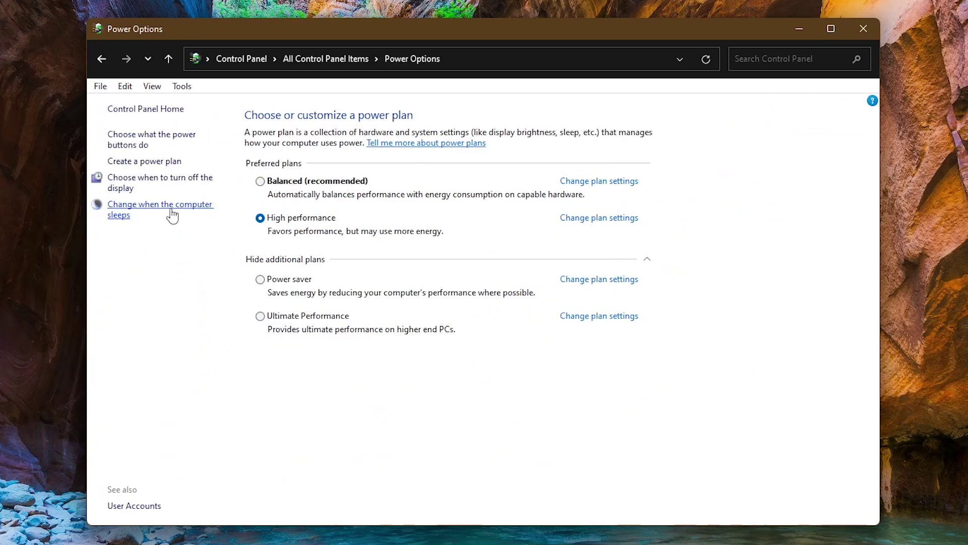
Step: Unlock the shutdown settings, tick 'Turn on fast startup', and save the changes
{"action": "left_click", "coordinate": [159, 143]}
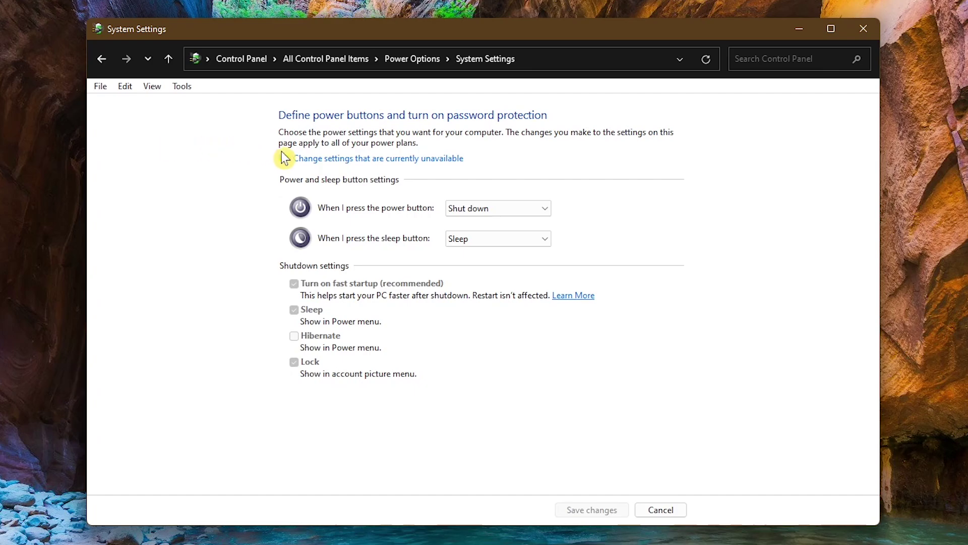
{"action": "left_click", "coordinate": [313, 160]}
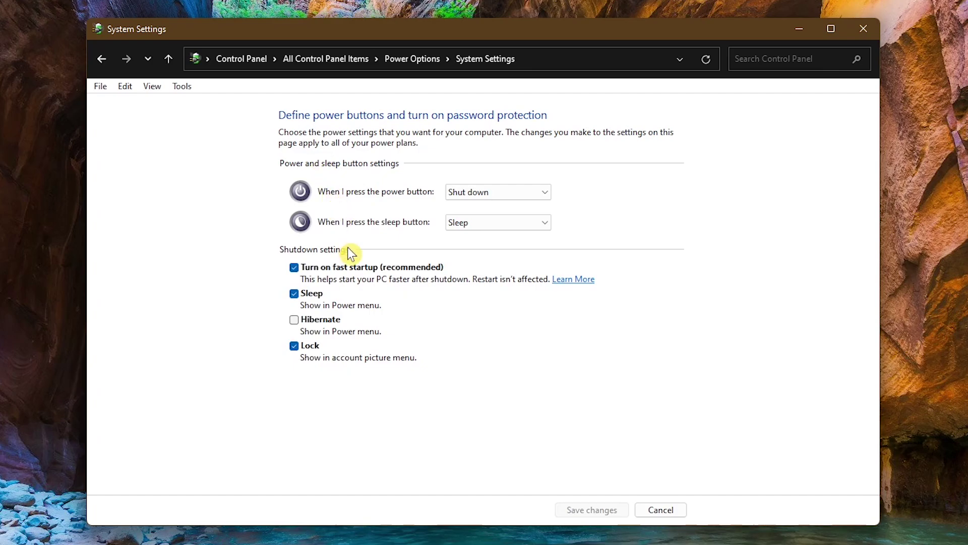
{"action": "left_click", "coordinate": [302, 273]}
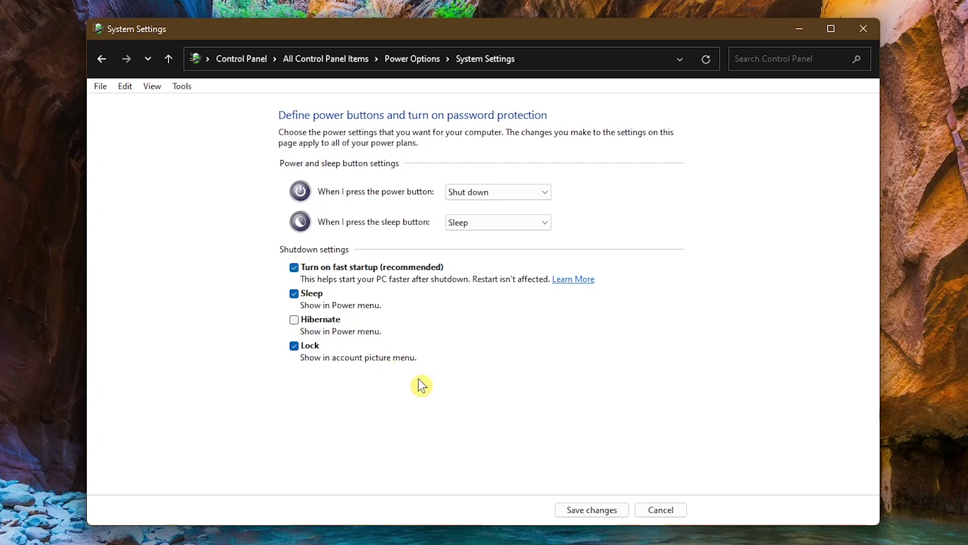
{"action": "left_click", "coordinate": [586, 511]}
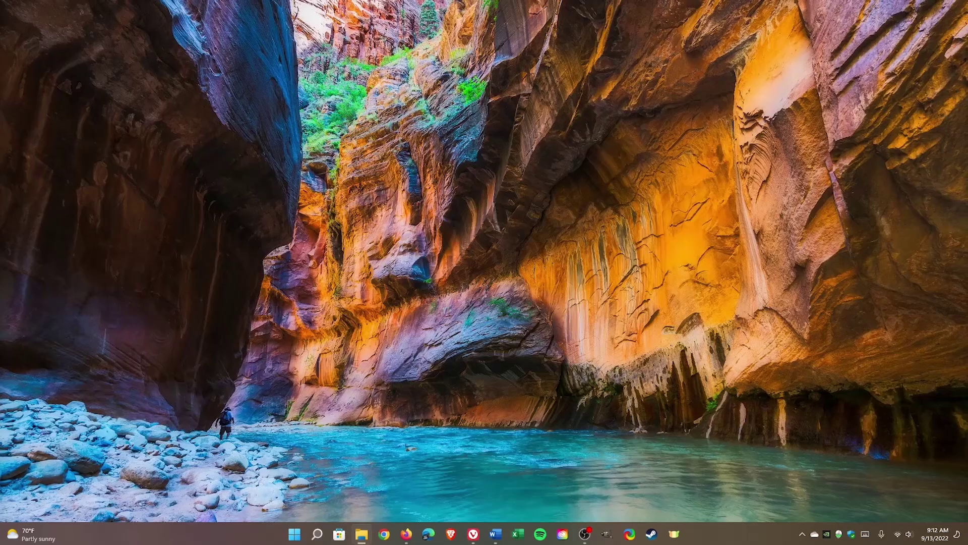
Step: Run 'powercfg /hibernate on' in an administrator Command Prompt
{"action": "mouse_move", "coordinate": [303, 533]}
{"action": "left_click", "coordinate": [262, 533]}
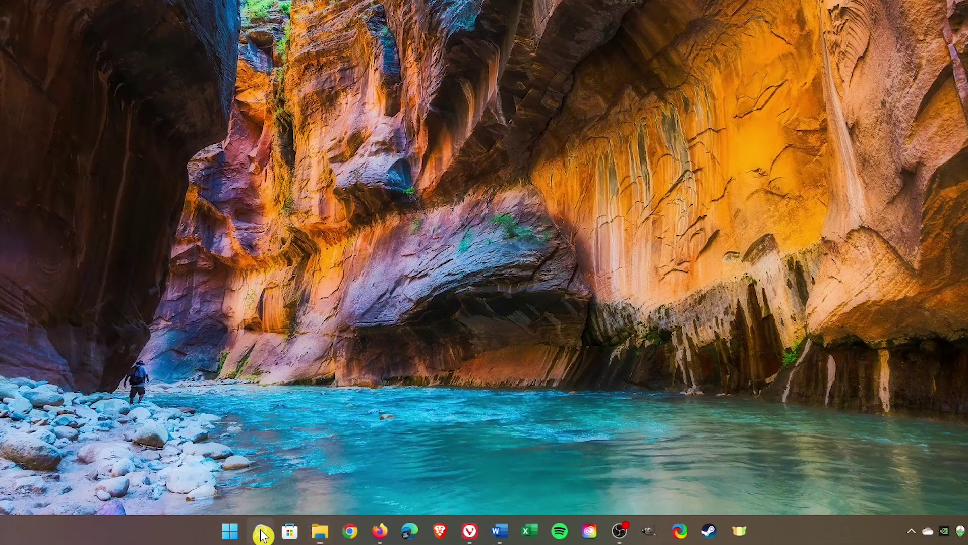
{"action": "type", "text": "command"}
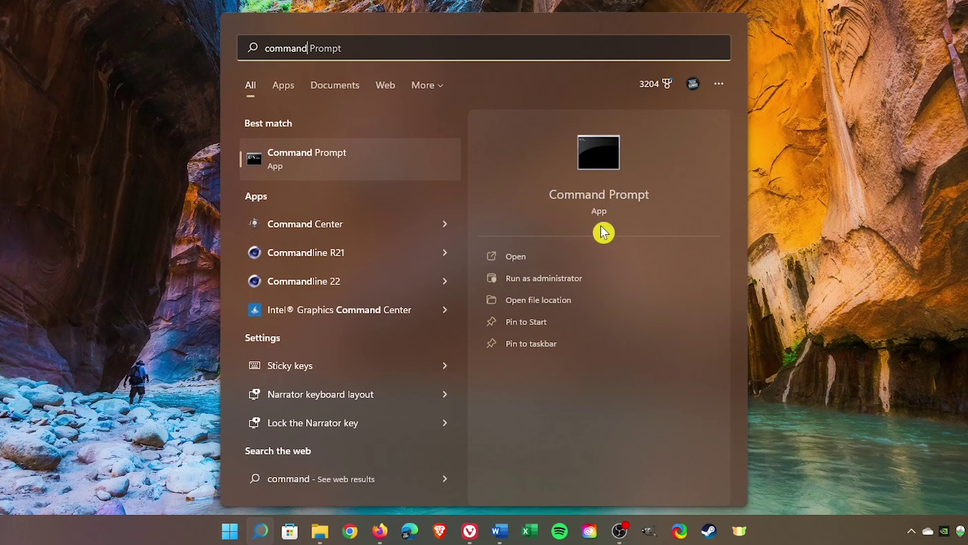
{"action": "left_click", "coordinate": [602, 280]}
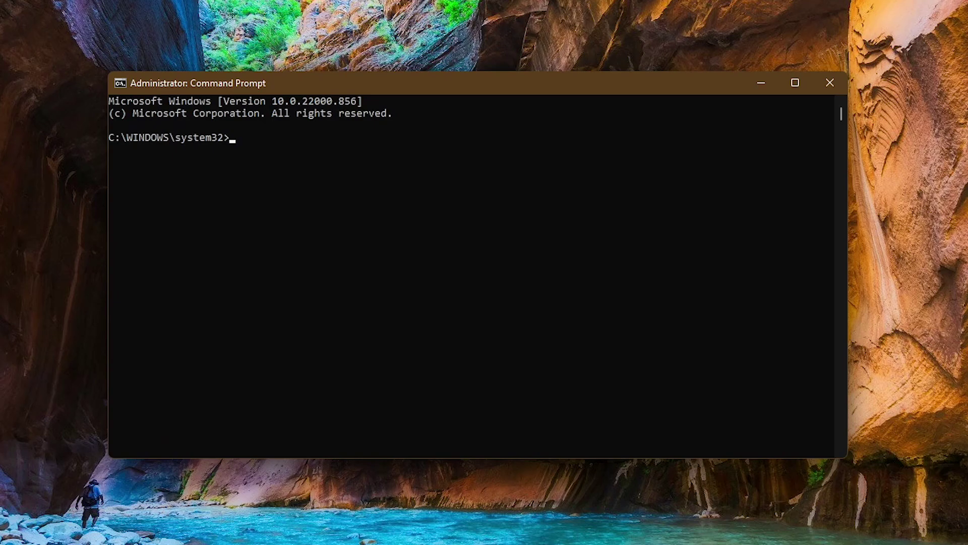
{"action": "type", "text": "p"}
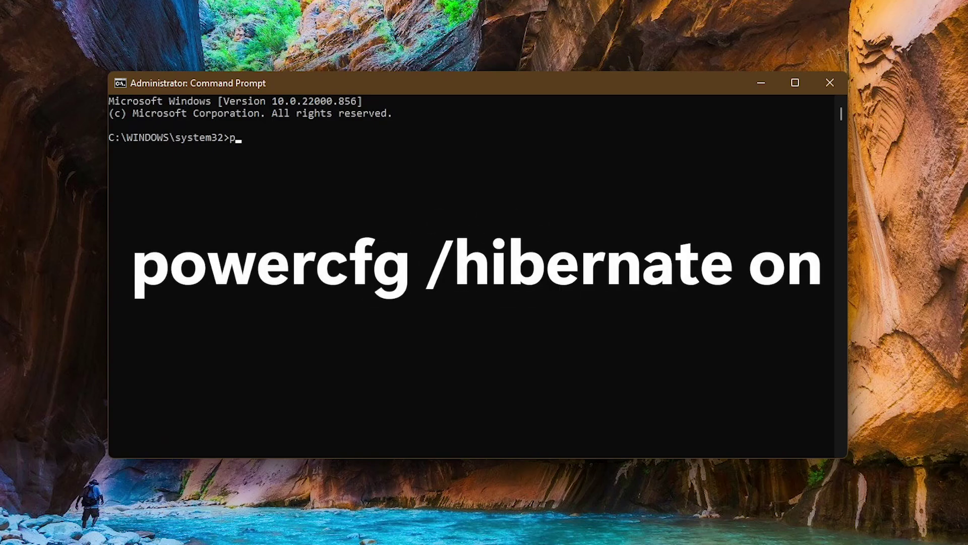
{"action": "type", "text": "owercfg /hibernate"}
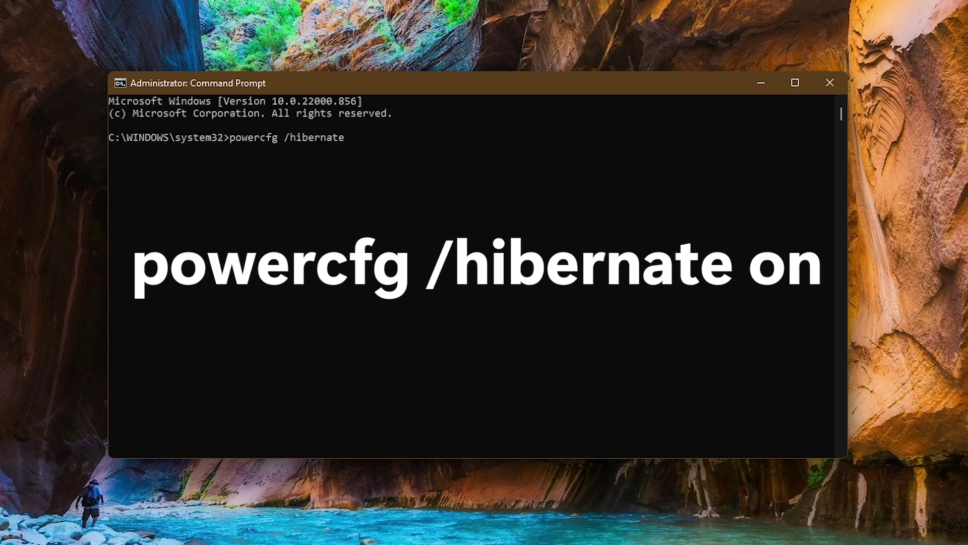
{"action": "type", "text": " on"}
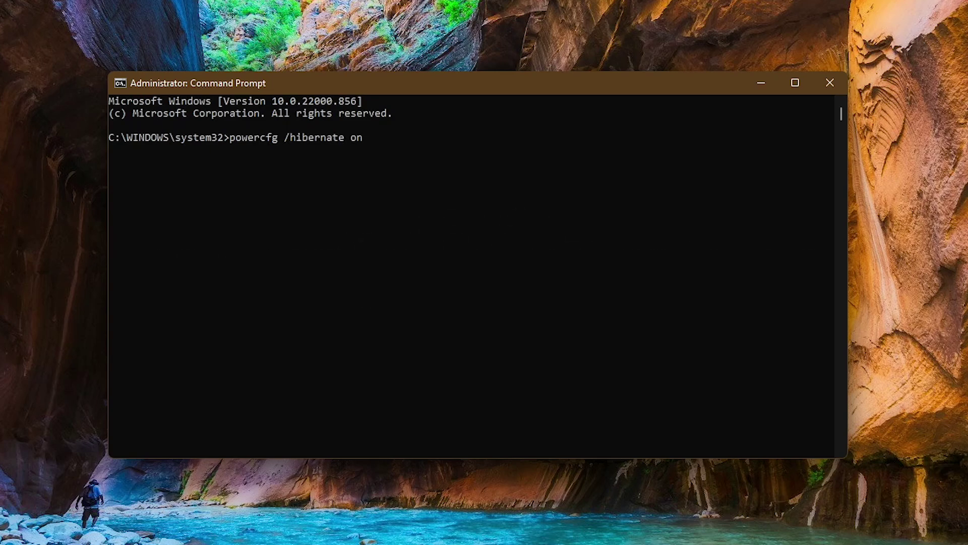
{"action": "key", "text": "Return"}
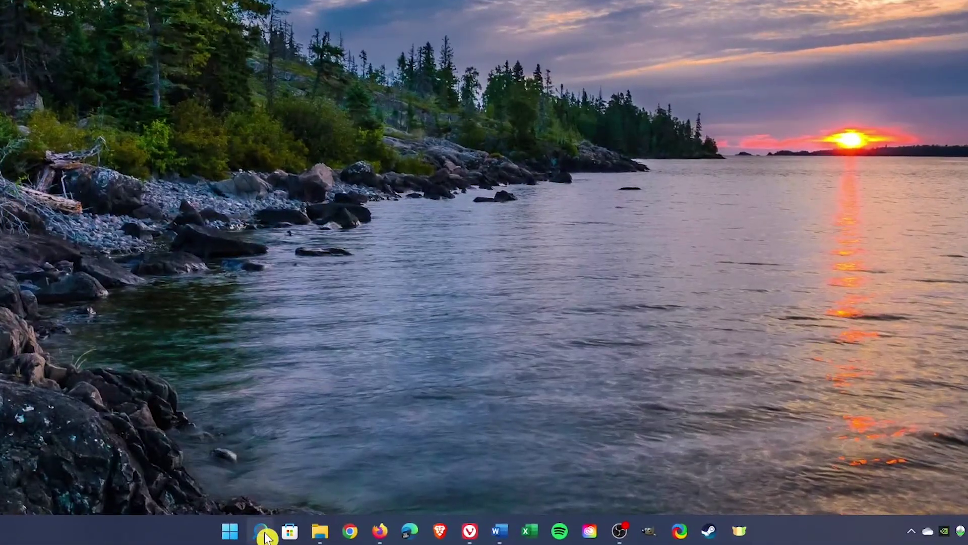
Step: Search for 'windows security' and open the Windows Security app
{"action": "left_click", "coordinate": [300, 535]}
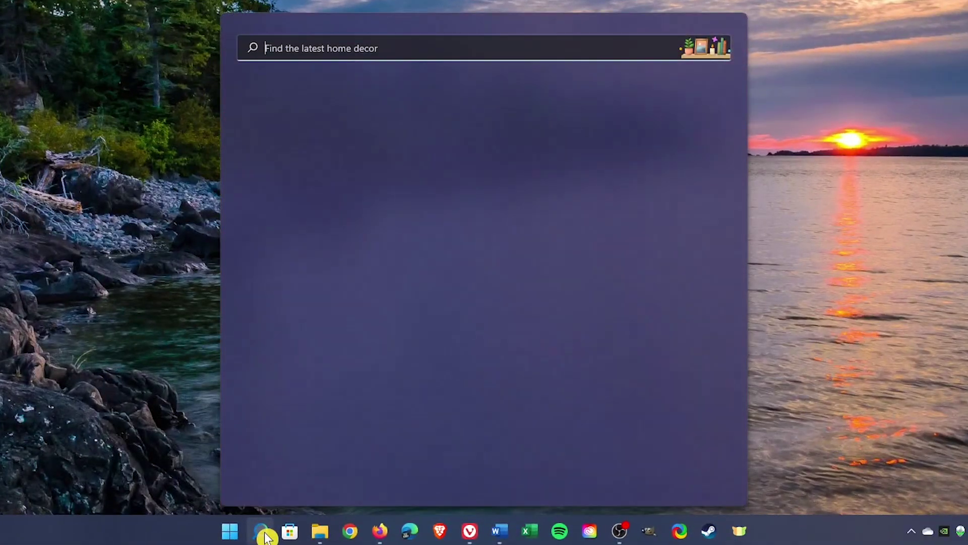
{"action": "type", "text": "windows"}
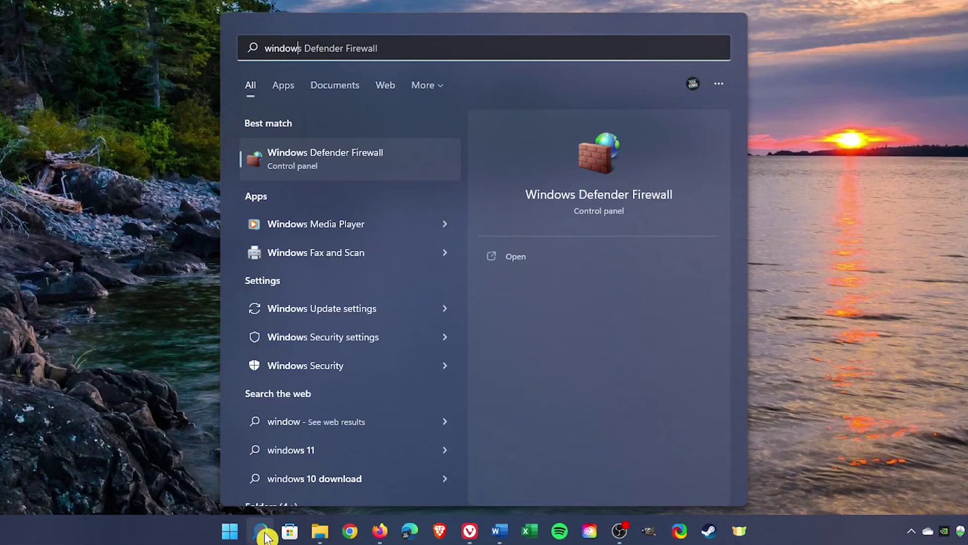
{"action": "type", "text": " security"}
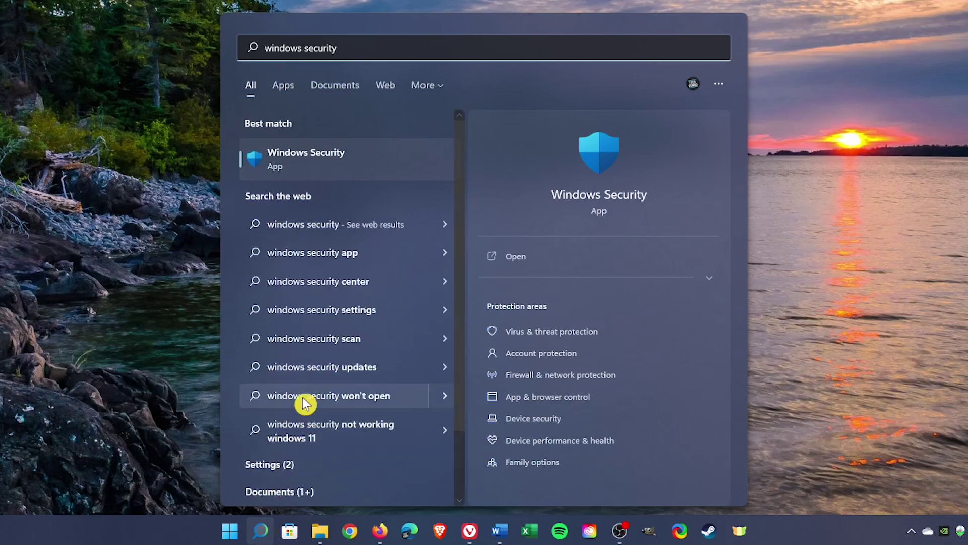
{"action": "left_click", "coordinate": [372, 164]}
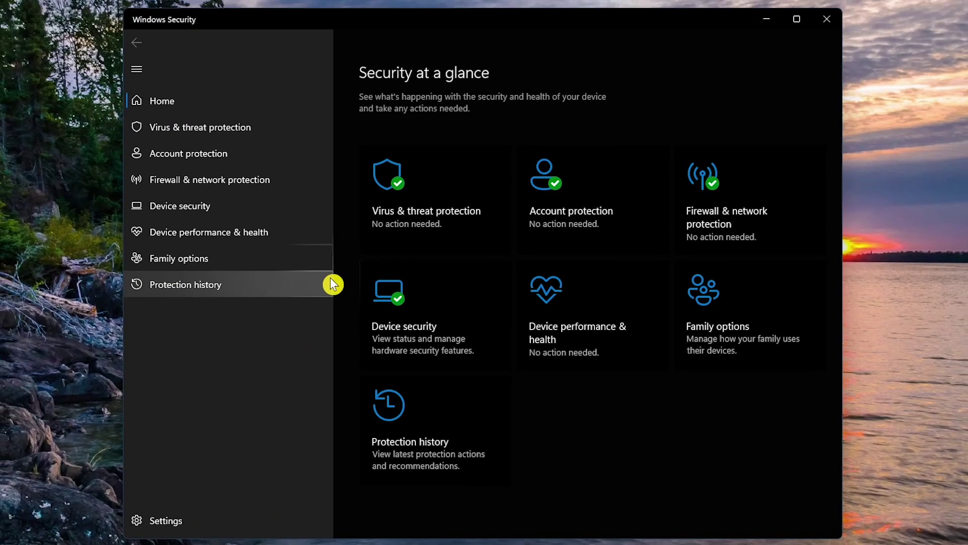
Step: Under Virus & threat protection scan options, select Full scan instead of Quick scan
{"action": "left_click", "coordinate": [446, 219]}
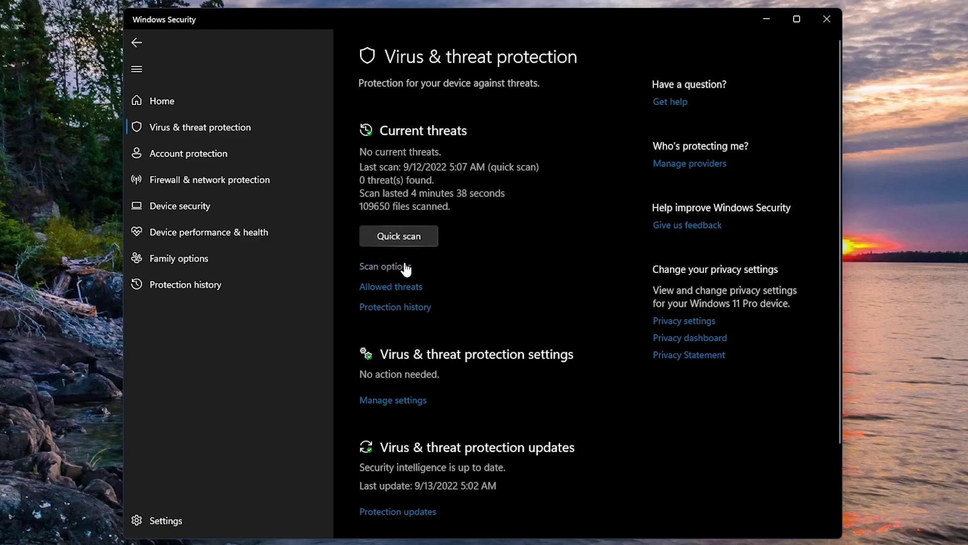
{"action": "left_click", "coordinate": [406, 274]}
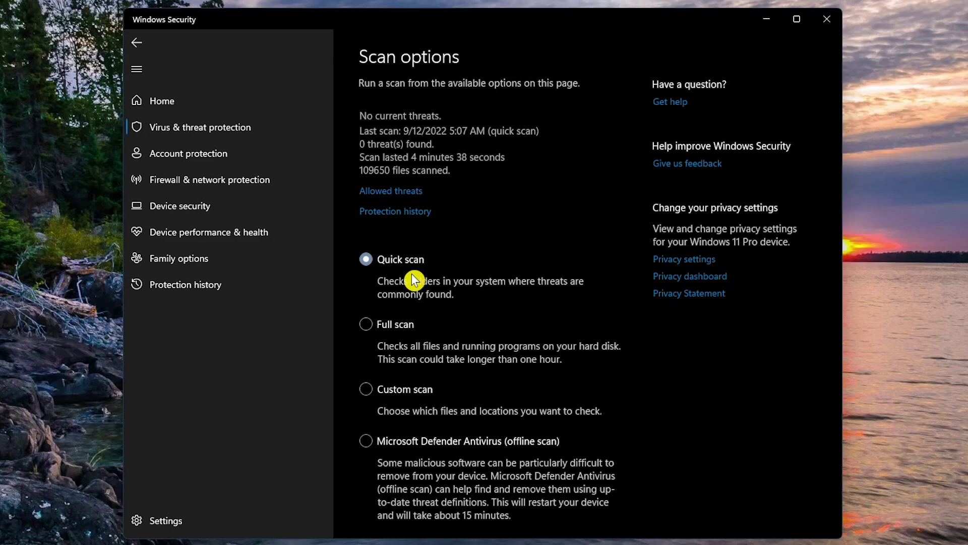
{"action": "left_click", "coordinate": [366, 327]}
{"action": "scroll", "coordinate": [367, 326], "scroll_direction": "down", "scroll_amount": 3}
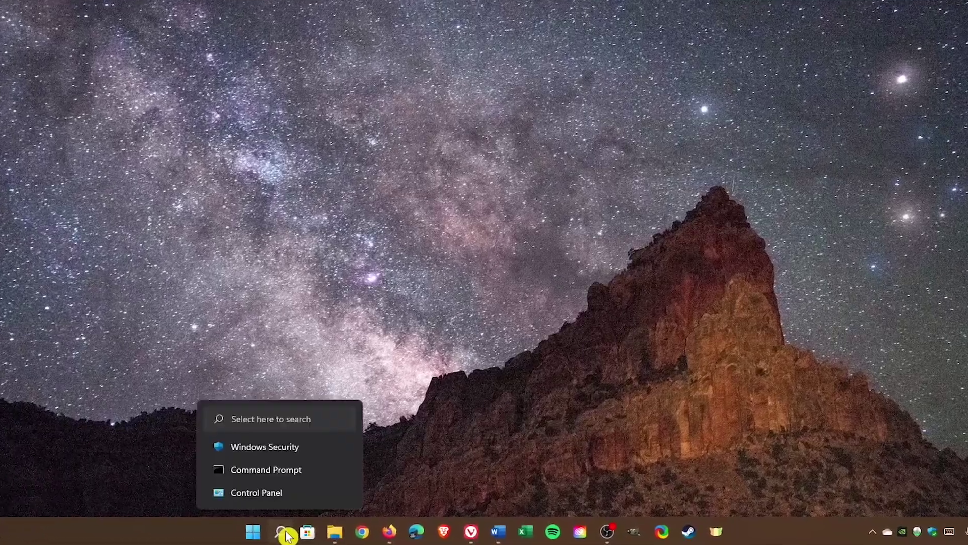
Step: Show Command Prompt's launch options from Recent, then search 'command' to list it as best match
{"action": "left_click", "coordinate": [318, 533]}
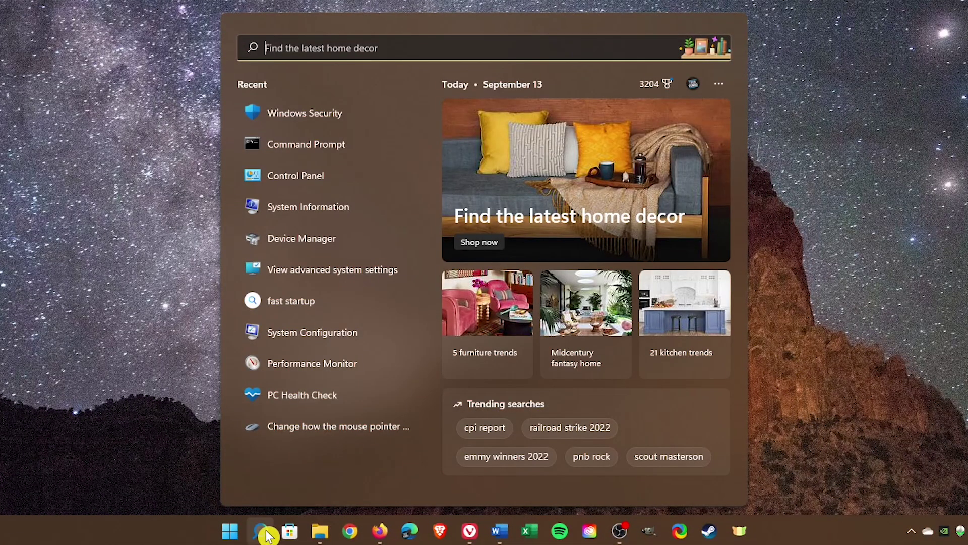
{"action": "right_click", "coordinate": [282, 150]}
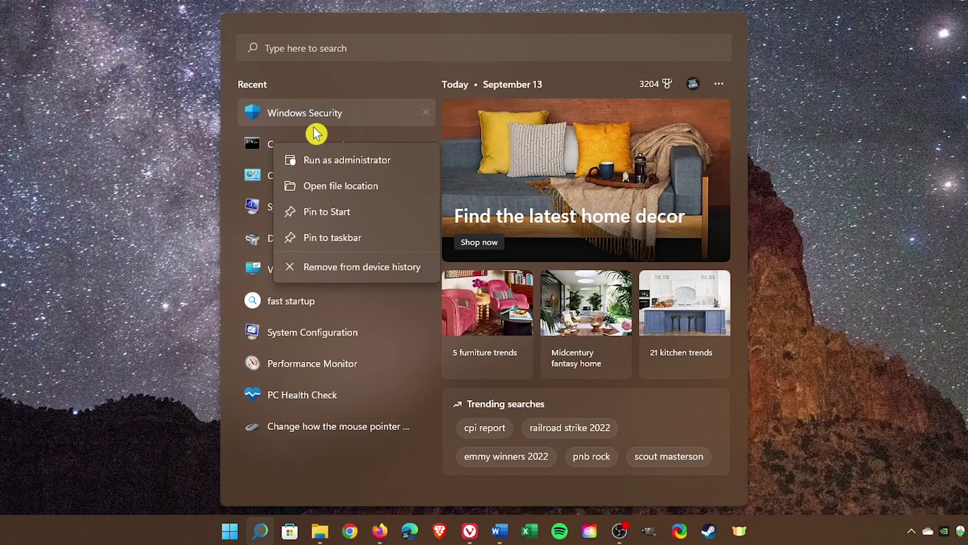
{"action": "left_click", "coordinate": [310, 49]}
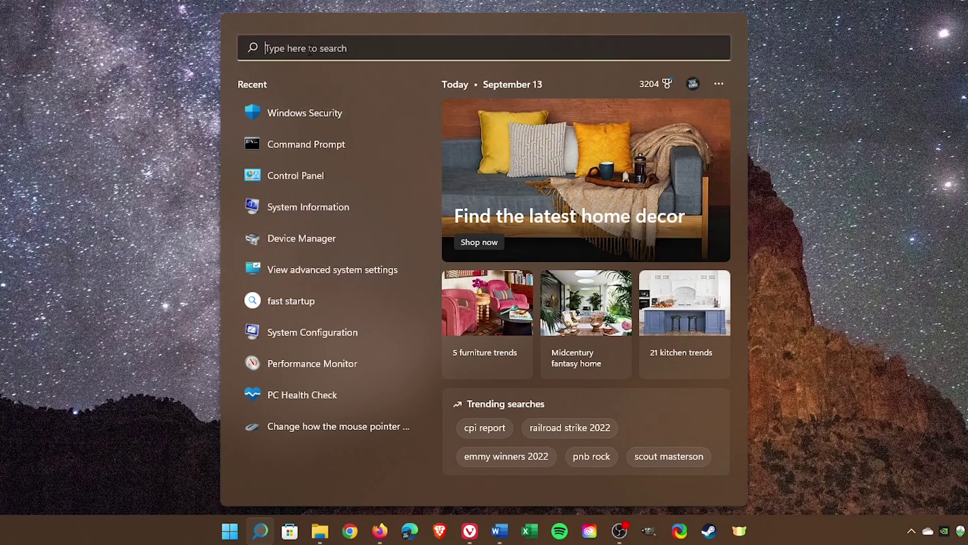
{"action": "type", "text": "command"}
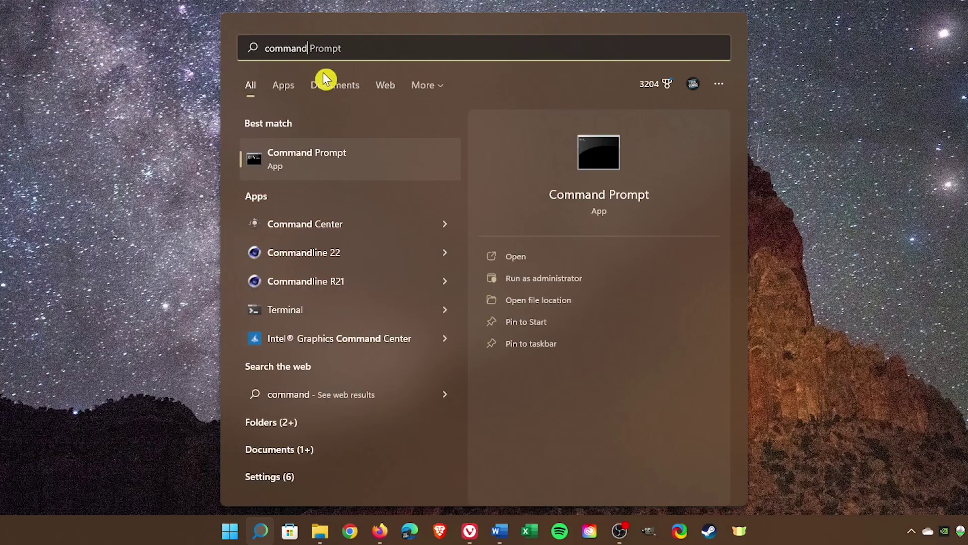
Step: Run 'DISM.exe /Online /Cleanup-Image /Restorehealth' in an administrator Command Prompt
{"action": "left_click", "coordinate": [559, 281]}
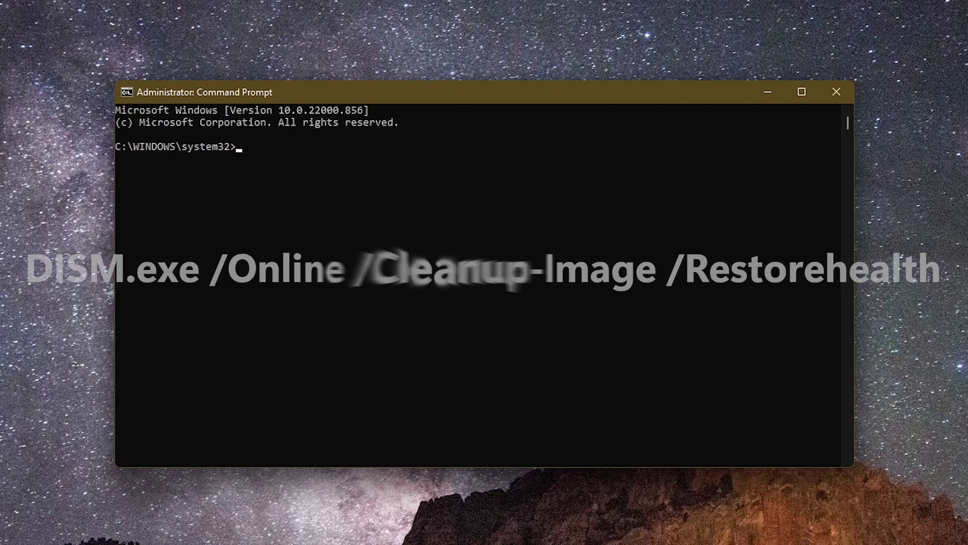
{"action": "type", "text": "DISM"}
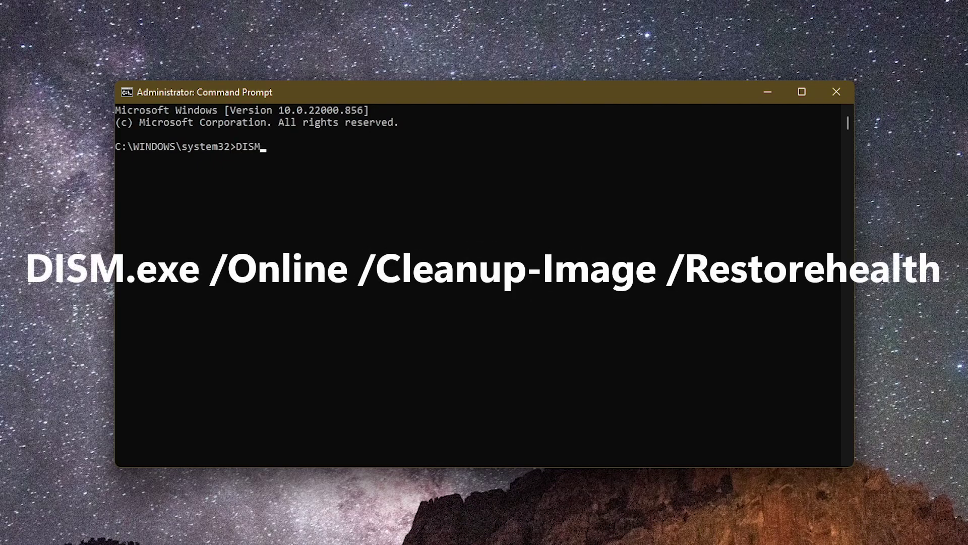
{"action": "type", "text": ".exe /Online /Cle"}
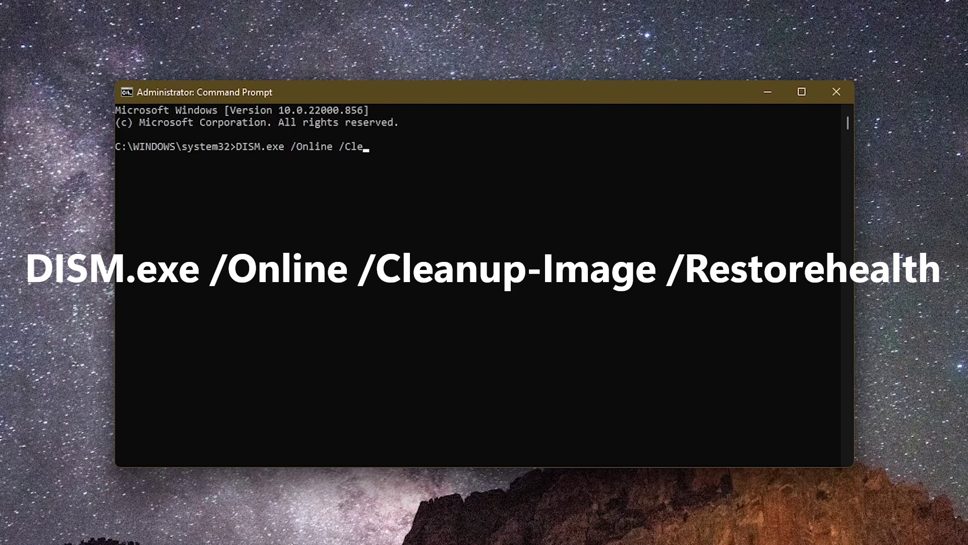
{"action": "type", "text": "anup-Image /Rest"}
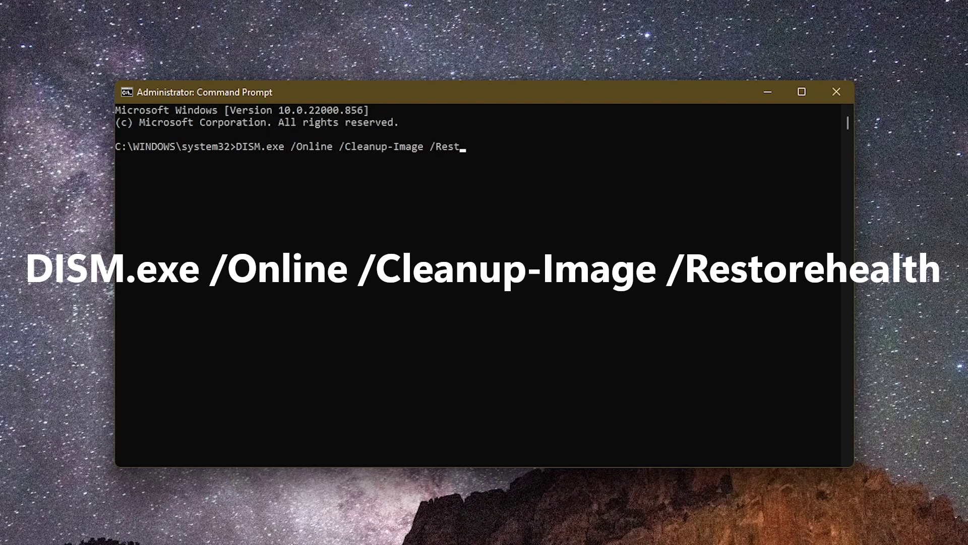
{"action": "type", "text": "orehealth"}
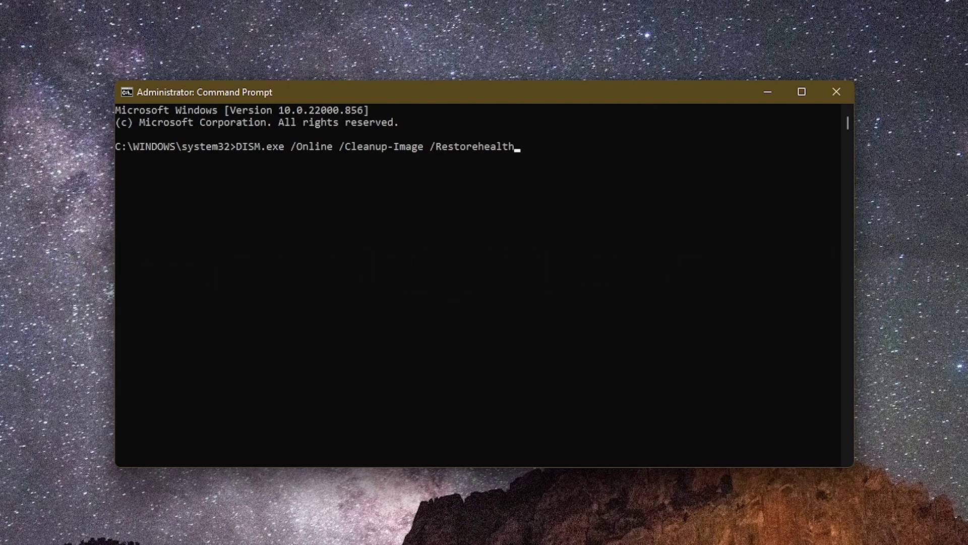
{"action": "key", "text": "Return"}
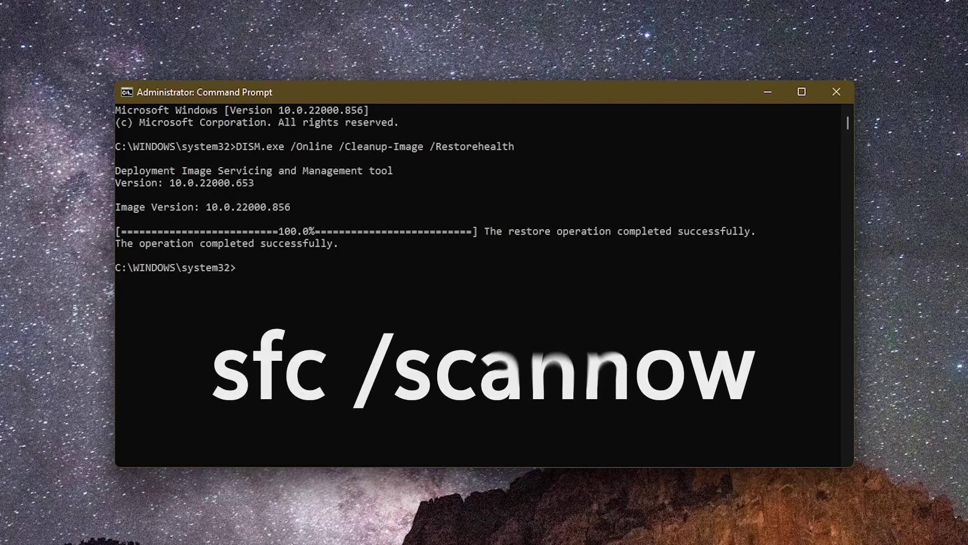
Step: Enter 'sfc /scannow' at the administrator prompt
{"action": "type", "text": "sfc "}
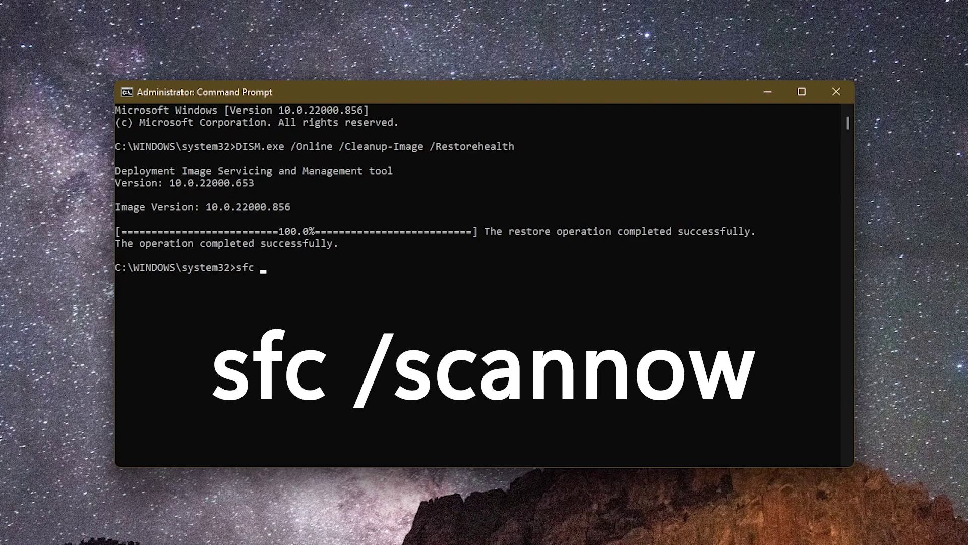
{"action": "type", "text": "/scannow"}
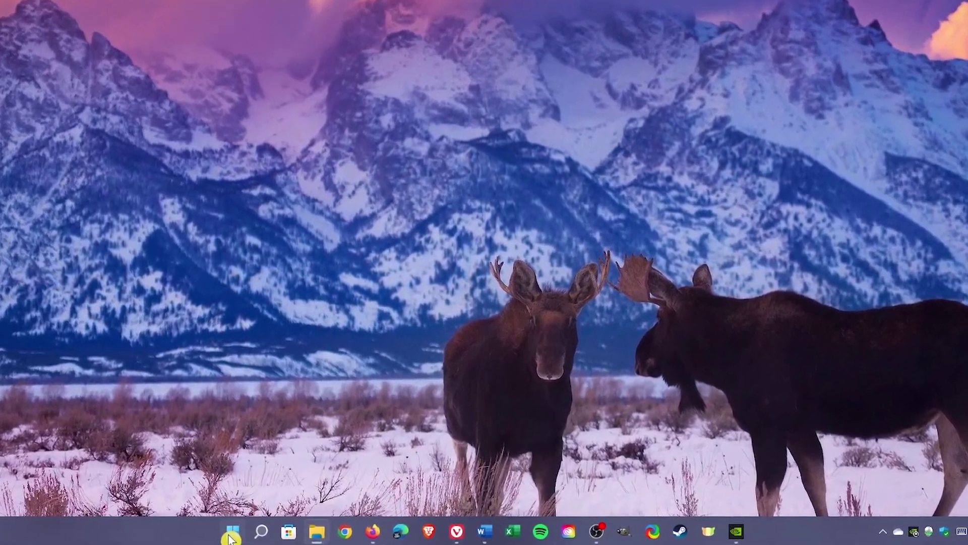
Step: Open Device Manager and choose Update driver for Intel(R) UHD Graphics 630 under Display adapters
{"action": "right_click", "coordinate": [284, 535]}
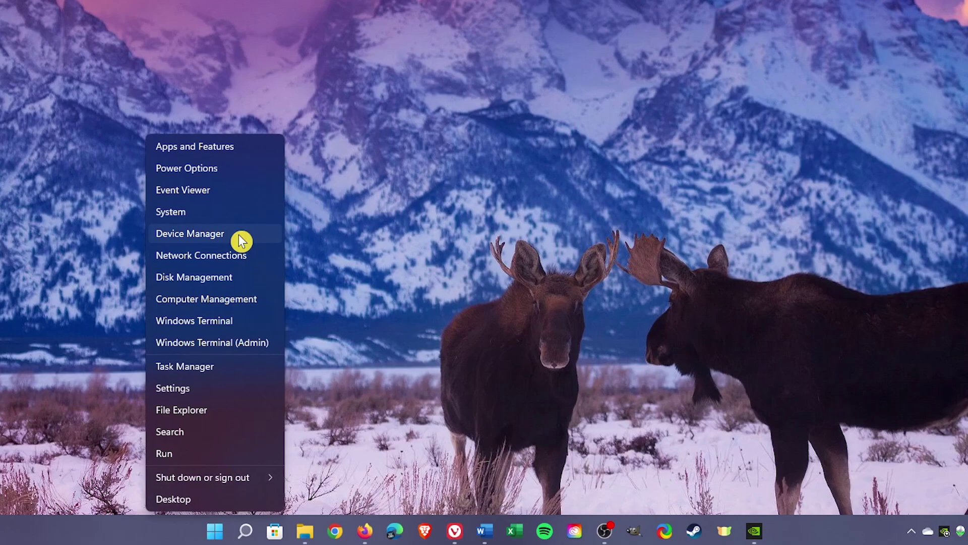
{"action": "left_click", "coordinate": [241, 240]}
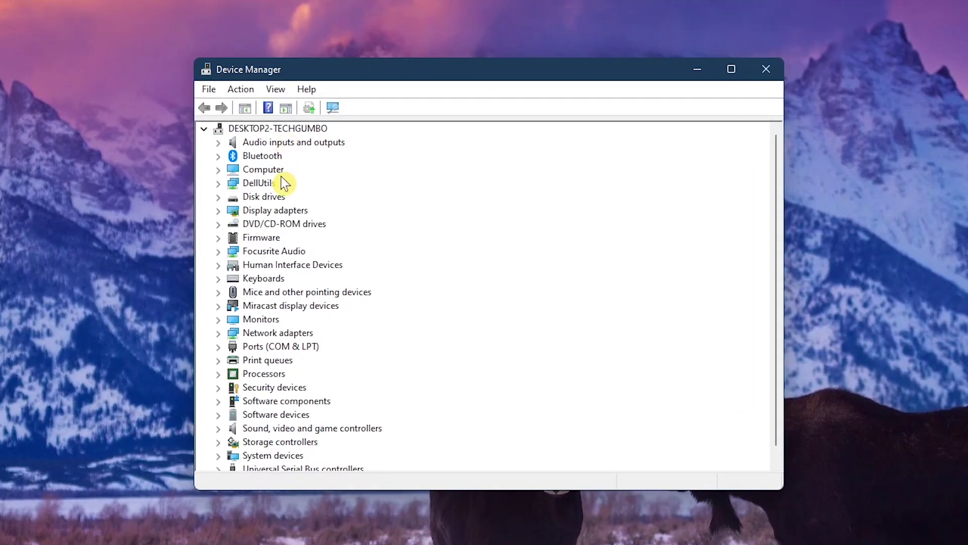
{"action": "double_click", "coordinate": [277, 210]}
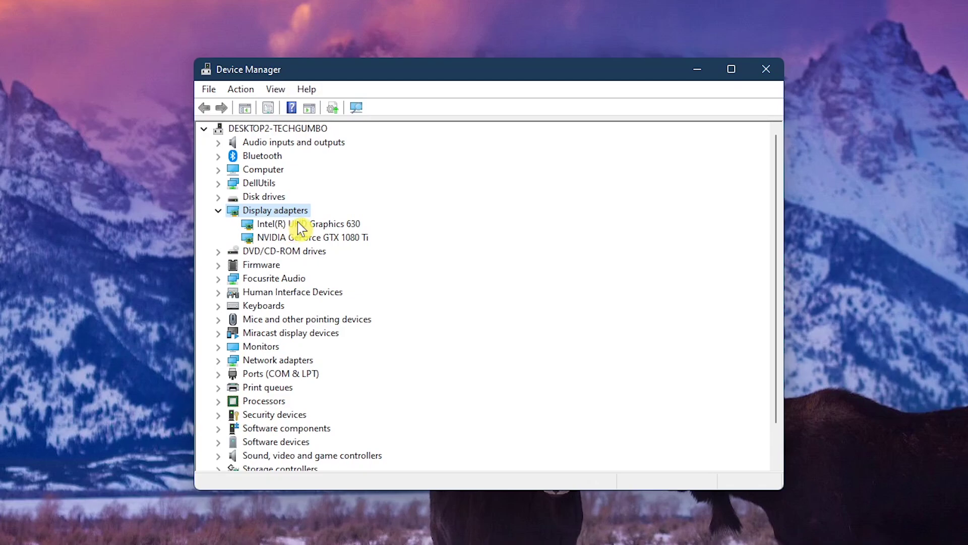
{"action": "right_click", "coordinate": [301, 228]}
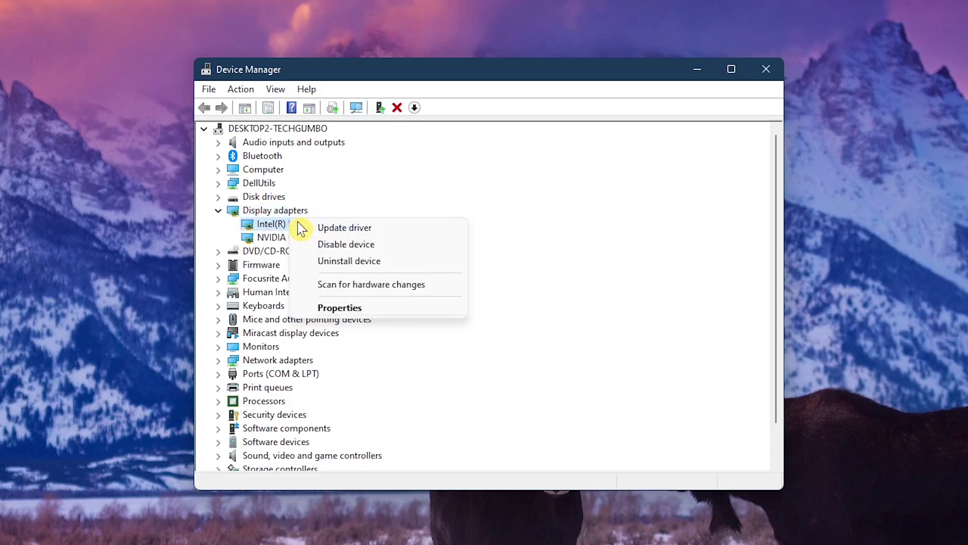
{"action": "left_click", "coordinate": [326, 227]}
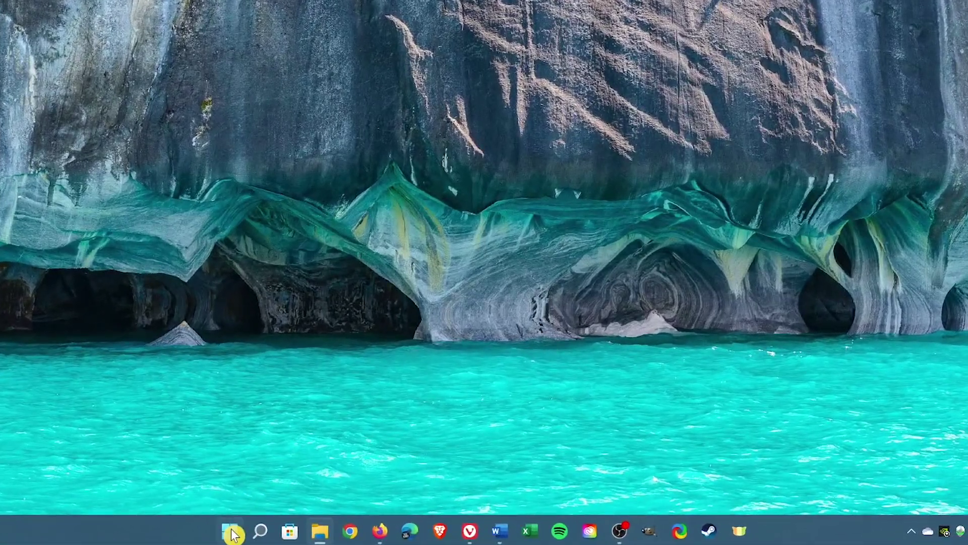
Step: Open Settings from the Start context menu and go to the Windows Update page
{"action": "right_click", "coordinate": [231, 532]}
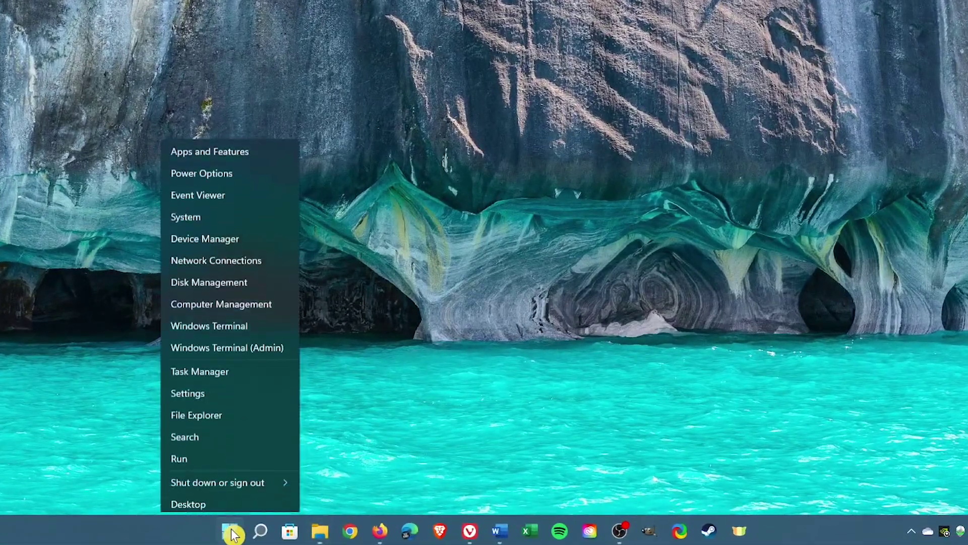
{"action": "left_click", "coordinate": [243, 395]}
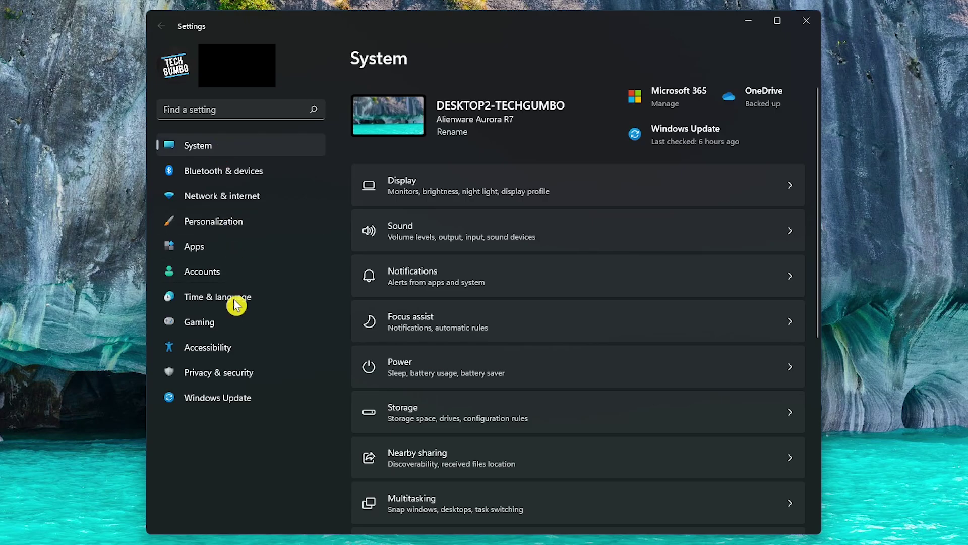
{"action": "left_click", "coordinate": [235, 402]}
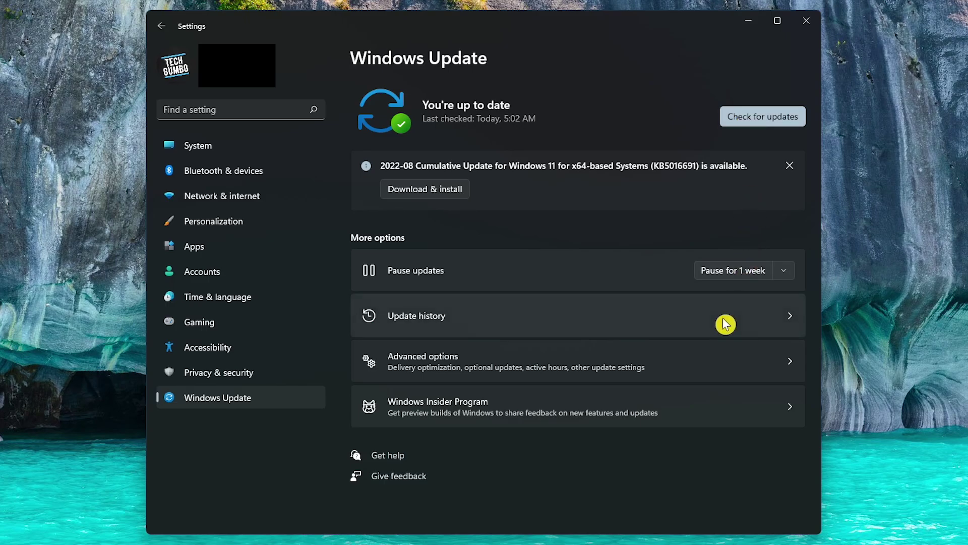
Step: Tick the Alienware Firmware update under Optional updates › Driver updates in Windows Update advanced options
{"action": "left_click", "coordinate": [715, 373]}
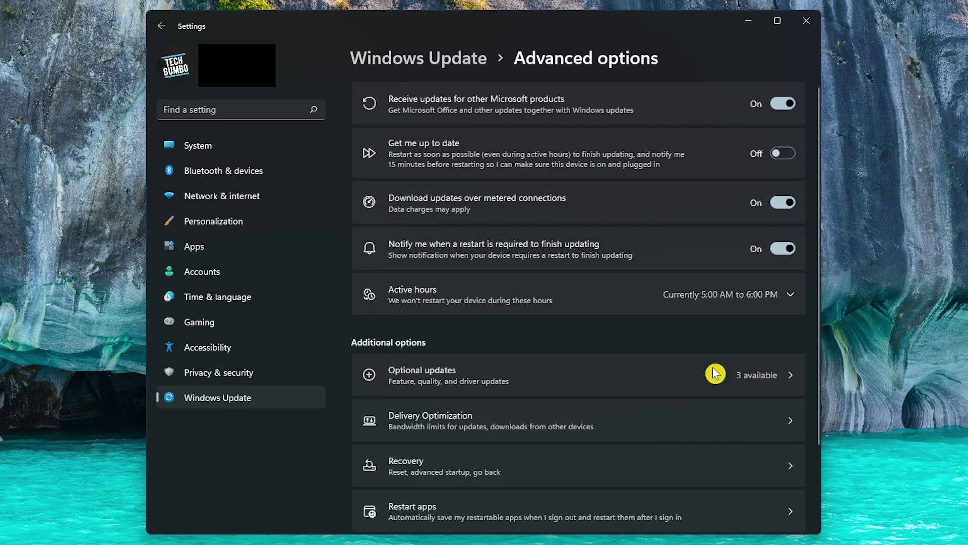
{"action": "left_click", "coordinate": [576, 381]}
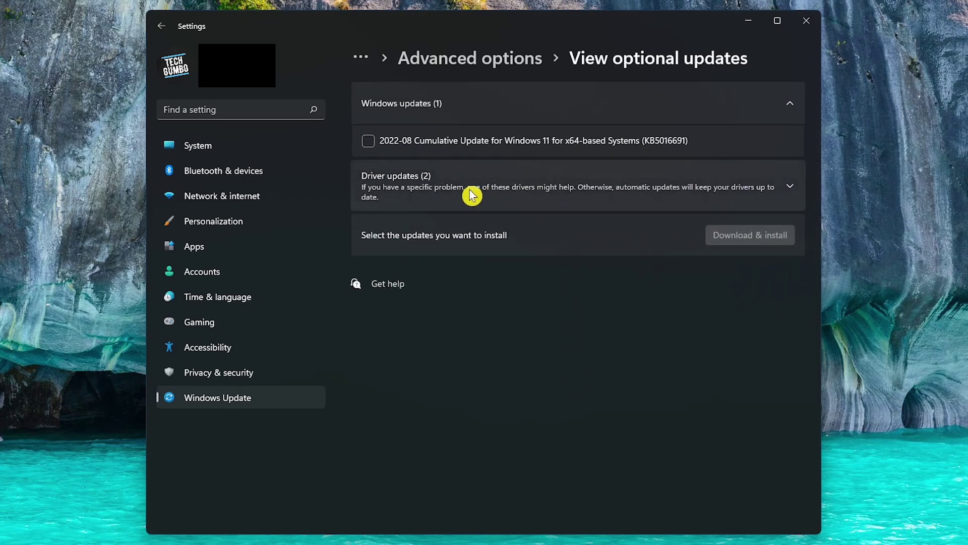
{"action": "left_click", "coordinate": [464, 194]}
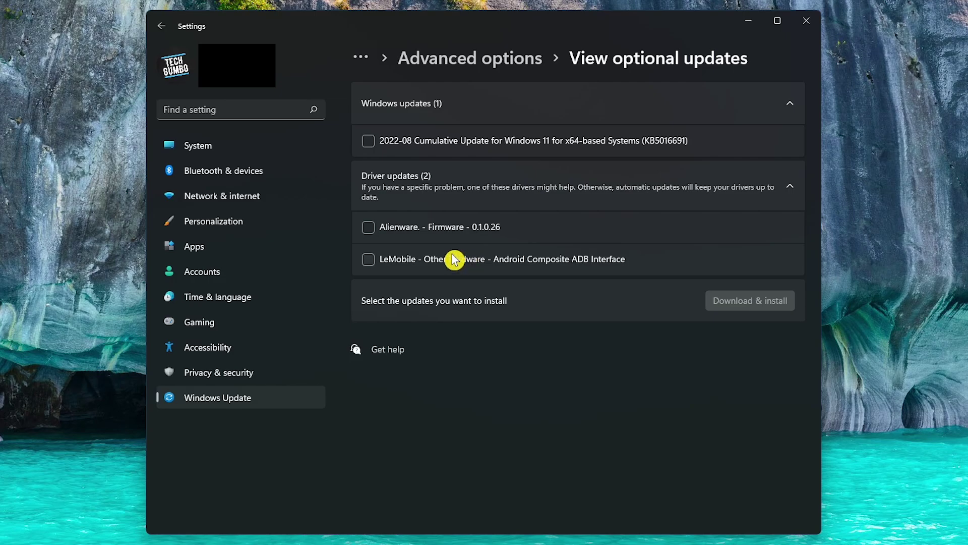
{"action": "left_click", "coordinate": [371, 230]}
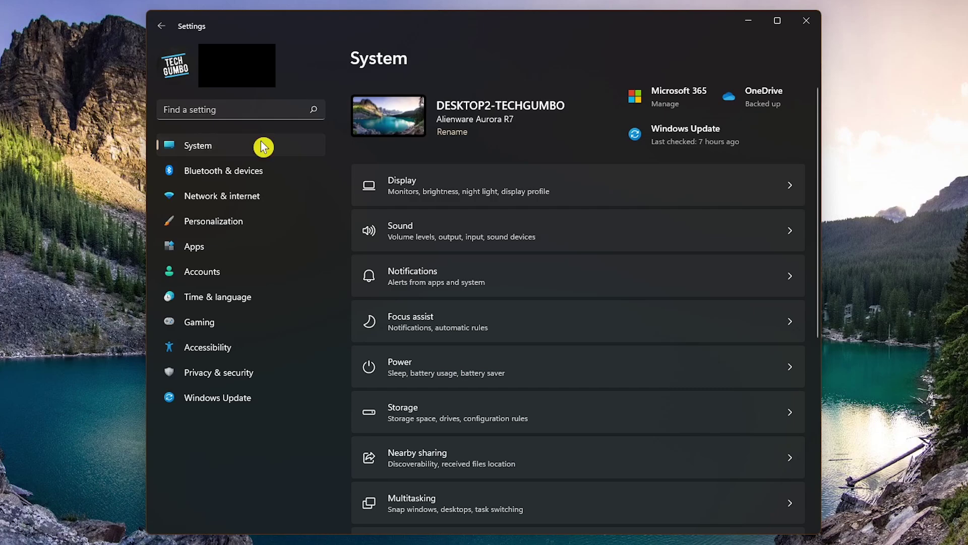
Step: Go to System › Recovery in Settings
{"action": "scroll", "coordinate": [565, 317], "scroll_direction": "down", "scroll_amount": 5}
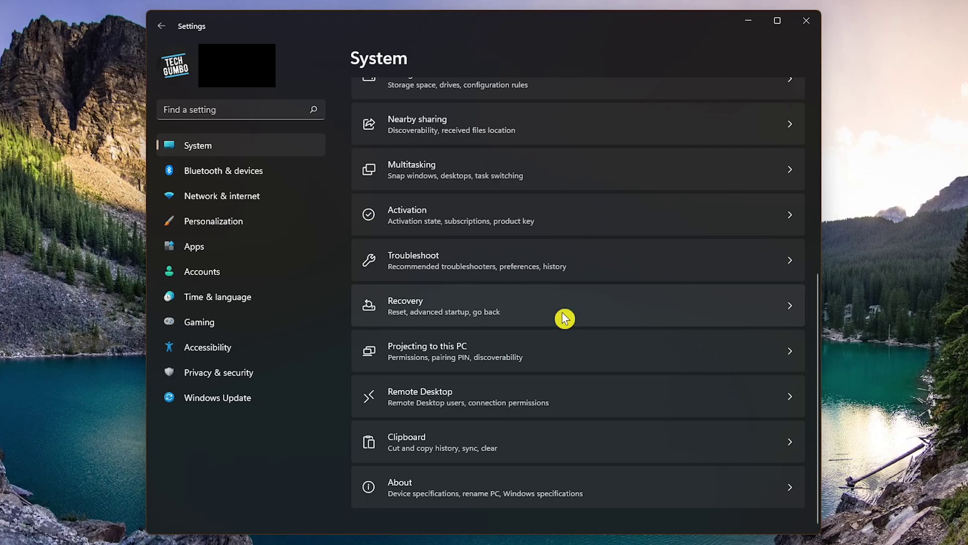
{"action": "left_click", "coordinate": [564, 318]}
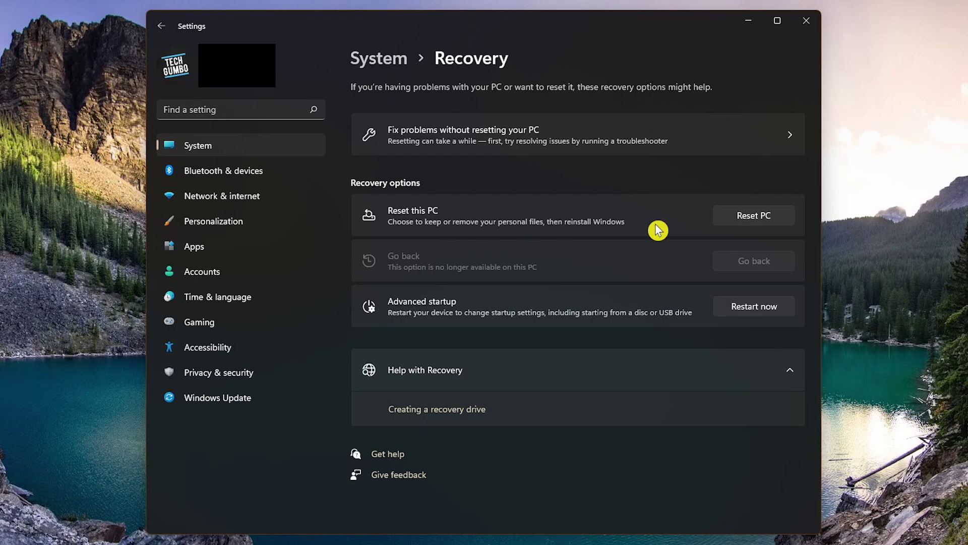
Step: Start Reset this PC to show the Keep my files and Remove everything choices
{"action": "left_click", "coordinate": [743, 224]}
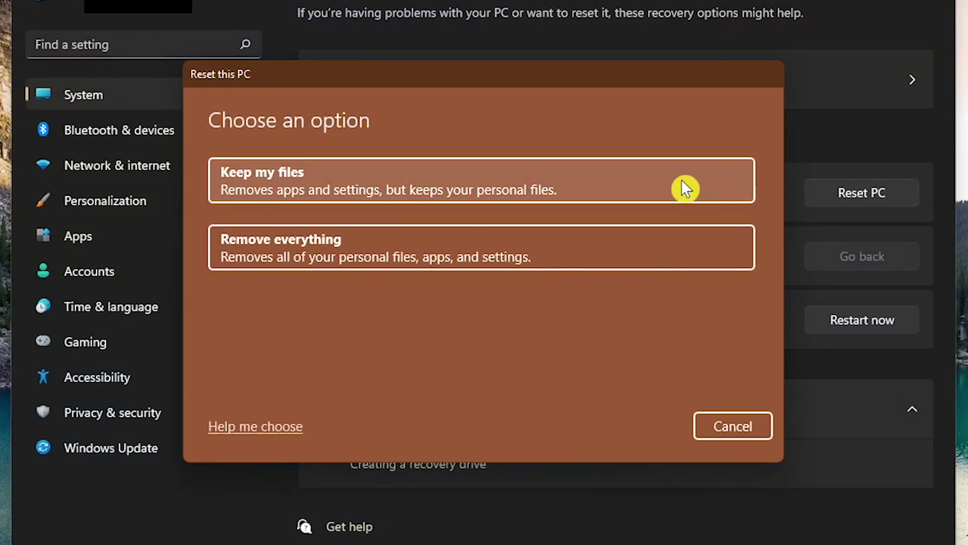